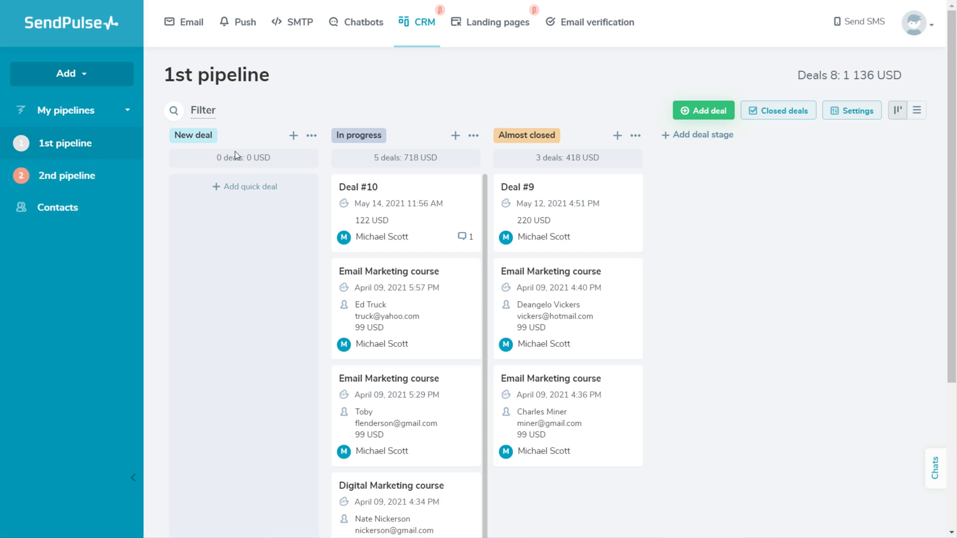
Step: Toggle the deals between table and board views, then open and discard a full new-deal form
left_click(916, 111)
left_click(907, 114)
left_click(705, 115)
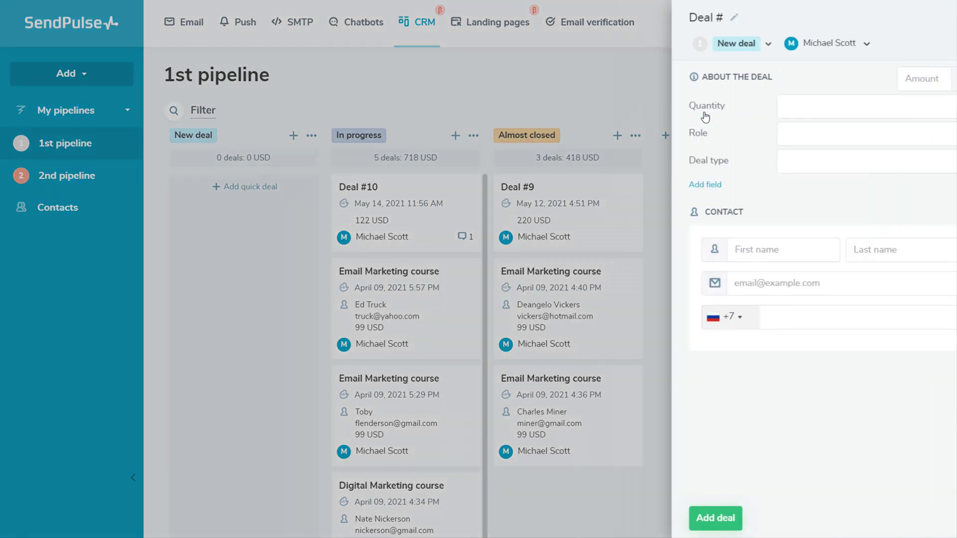
left_click(751, 106)
left_click(749, 133)
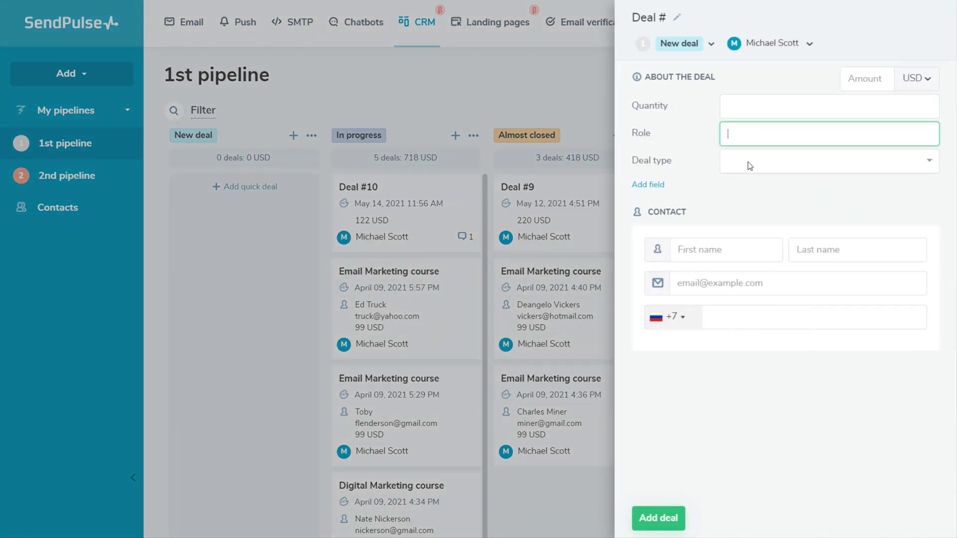
left_click(749, 161)
left_click(515, 94)
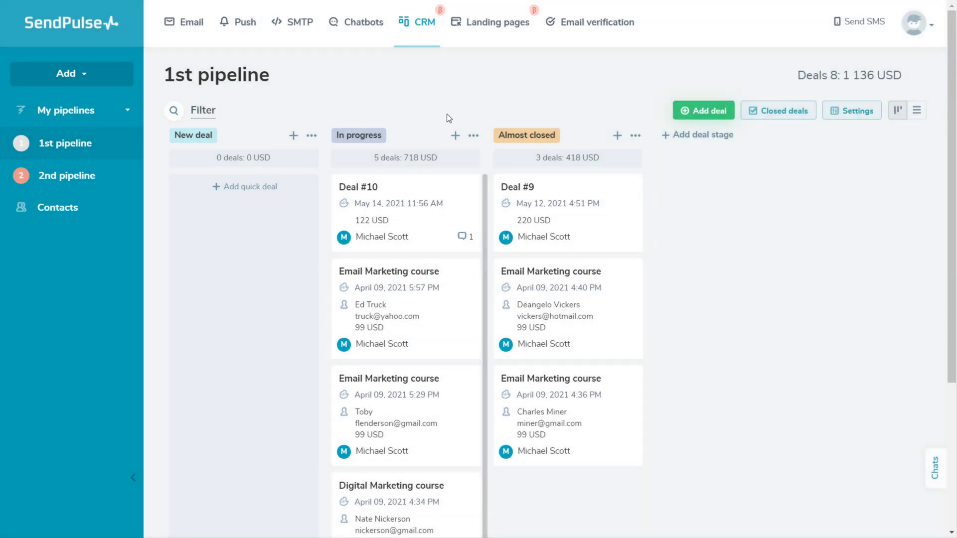
Step: Add quick deal 'Demo deal' for the existing contact, 299 USD, in the New deal stage
left_click(294, 136)
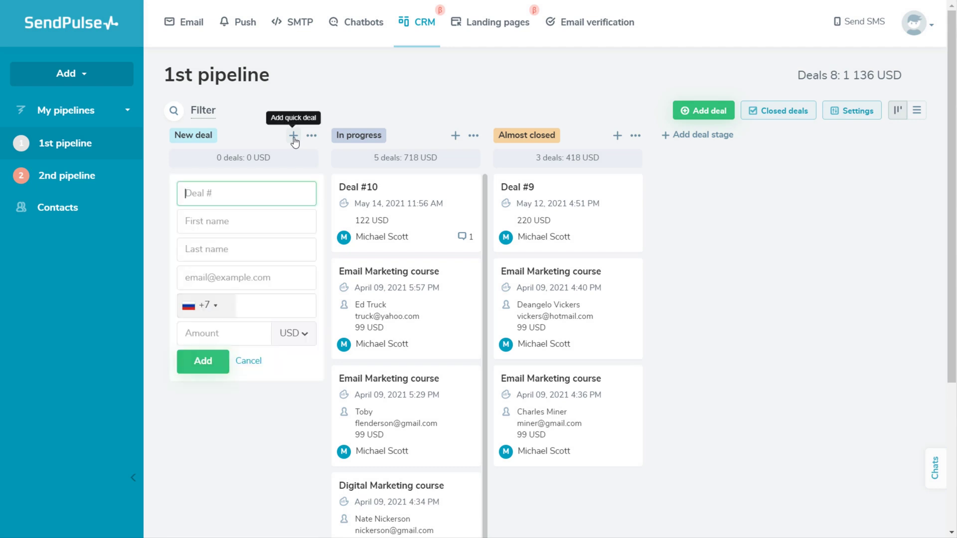
type("Demo deal")
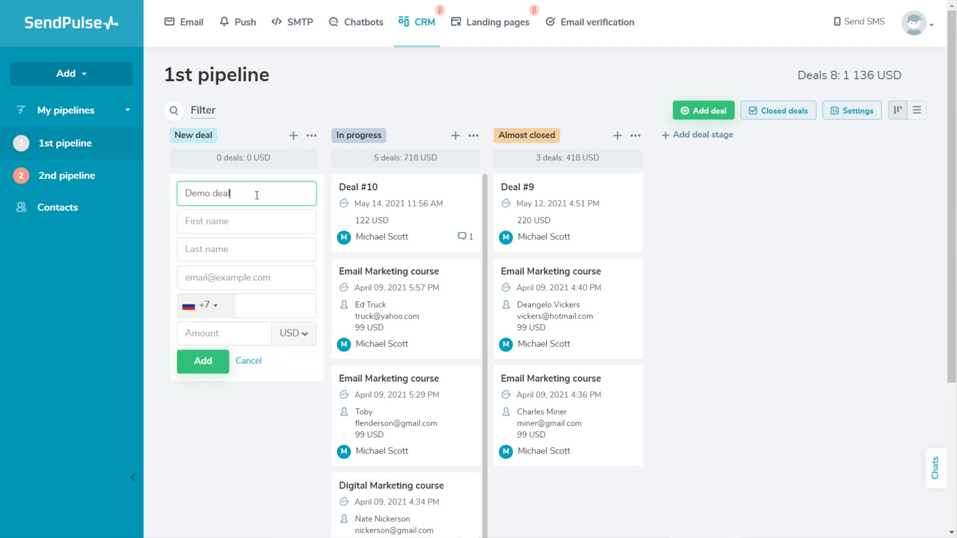
left_click(245, 220)
type("Ed")
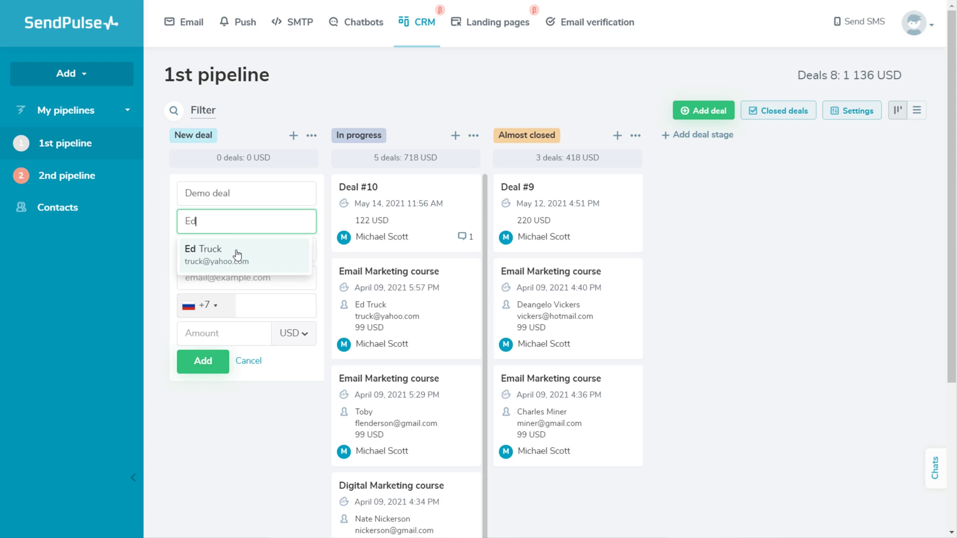
left_click(237, 255)
left_click(237, 250)
type("29")
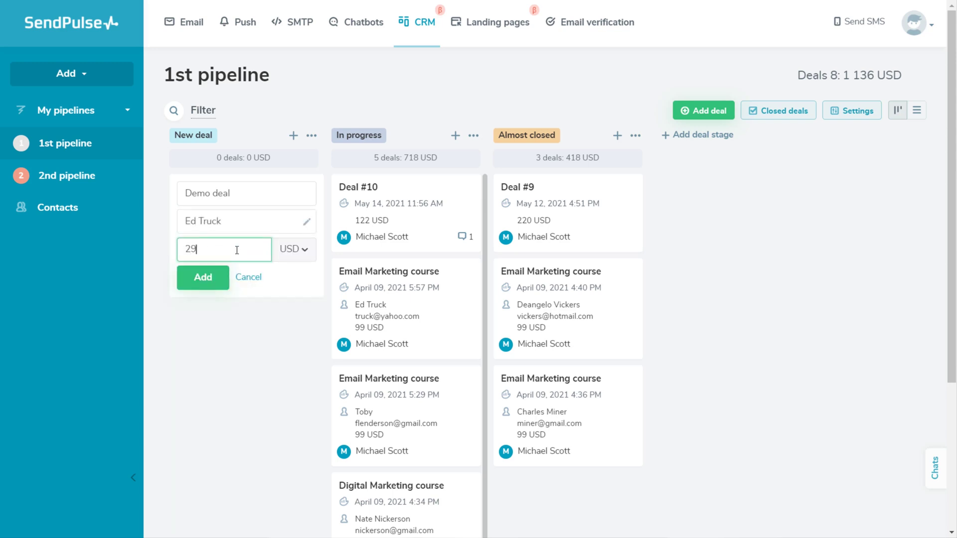
type("9")
left_click(202, 277)
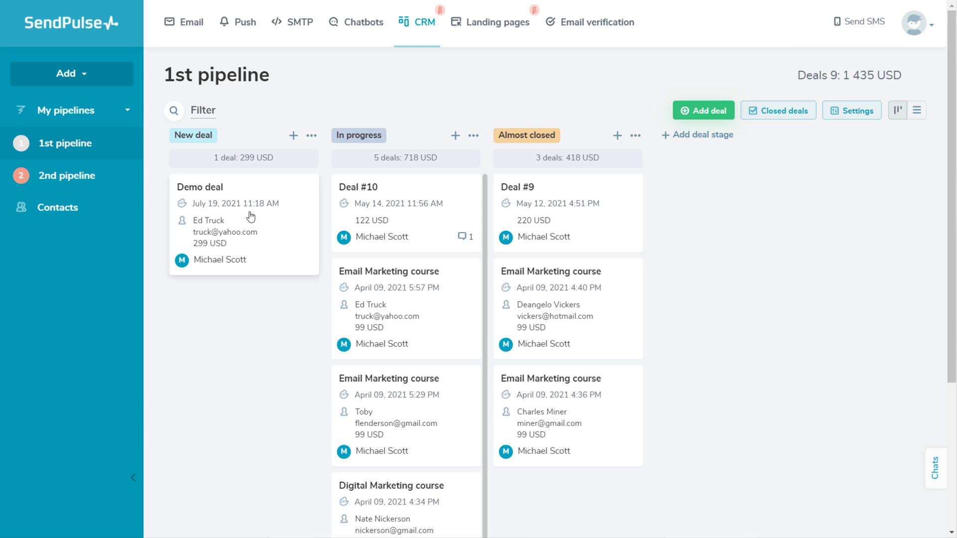
Step: Drag Demo deal into In progress and recolour the Almost closed stage light green
left_click_drag(236, 221, 394, 202)
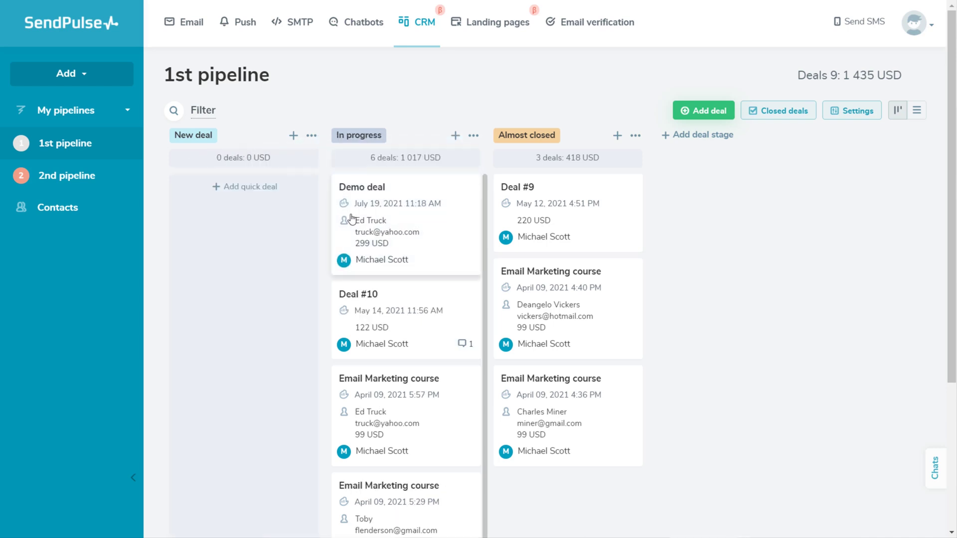
left_click(693, 142)
left_click(635, 139)
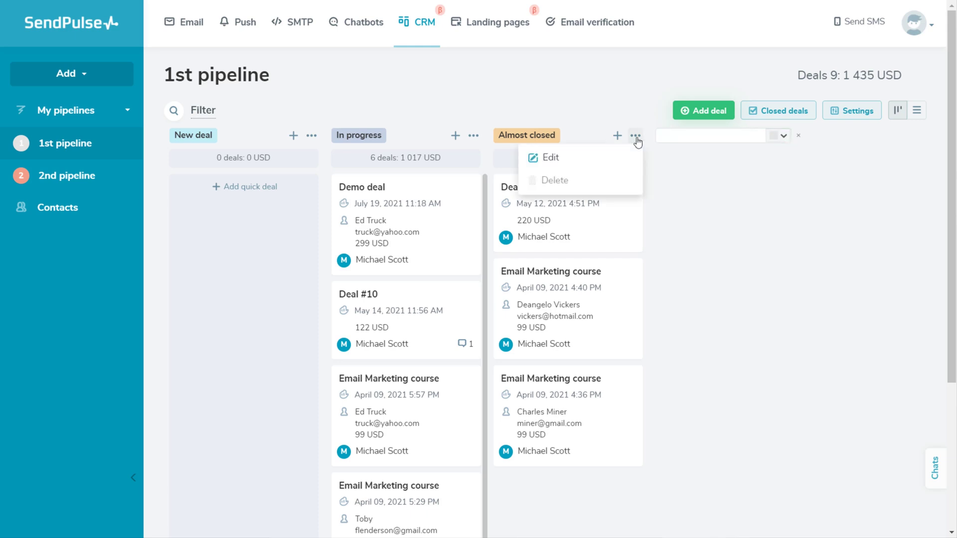
left_click(621, 157)
left_click(618, 136)
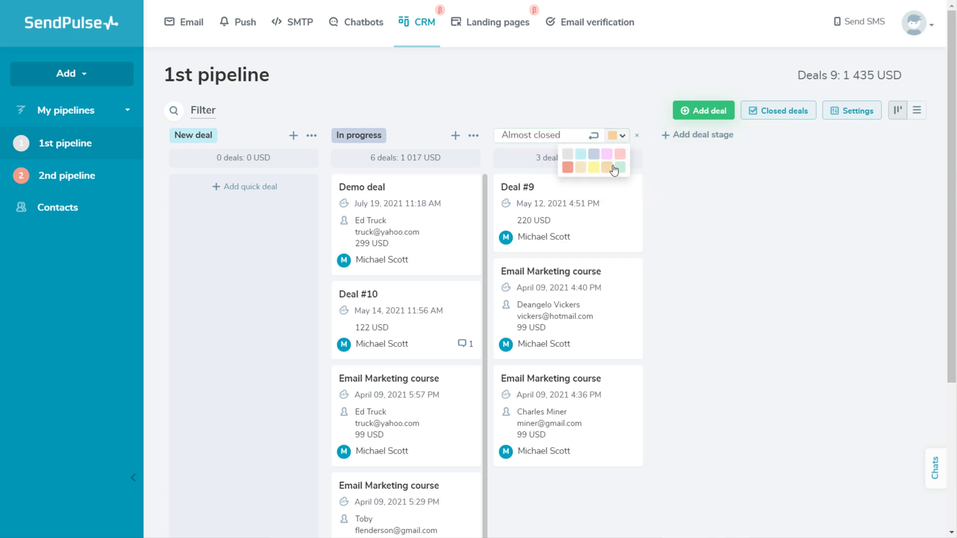
left_click(618, 167)
left_click(594, 136)
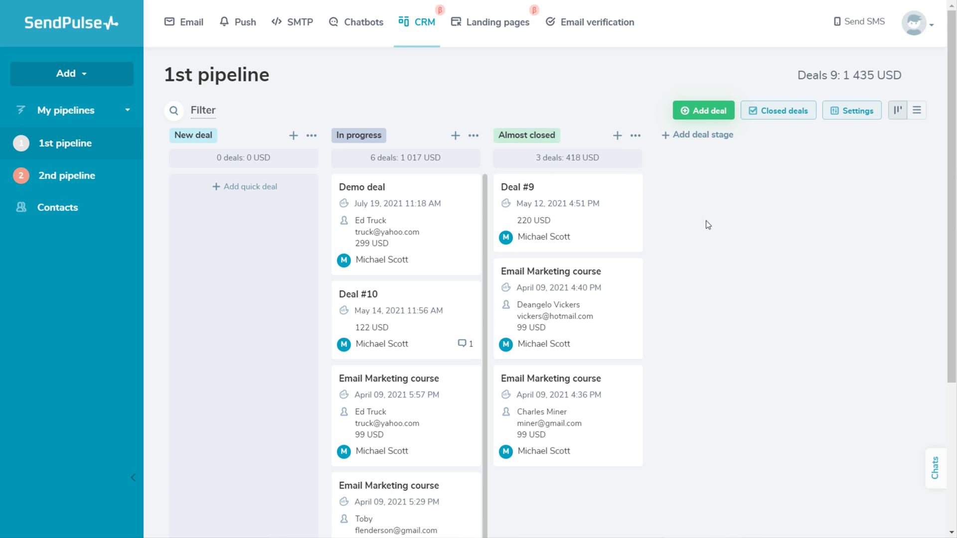
Step: Open Deal #9 and reassign it to the other team member
left_click(533, 219)
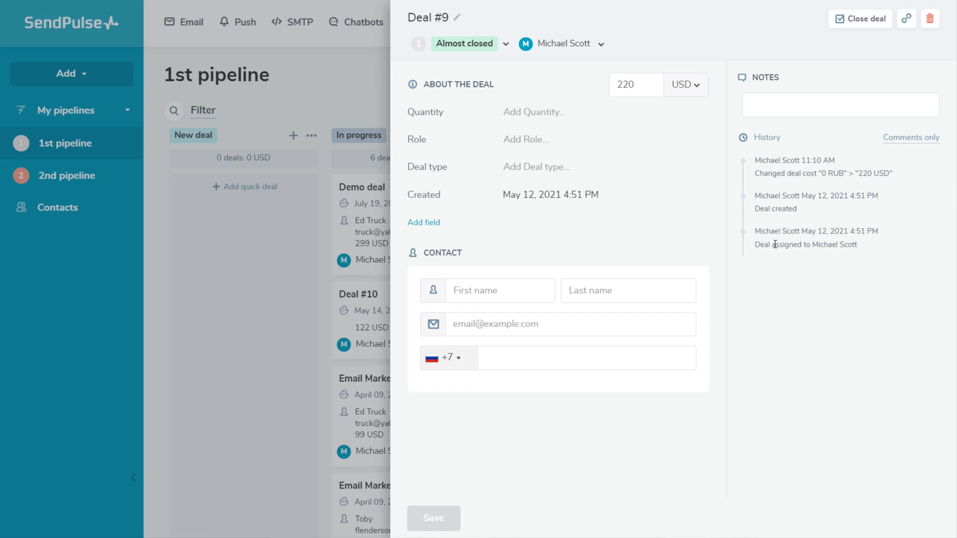
left_click(600, 44)
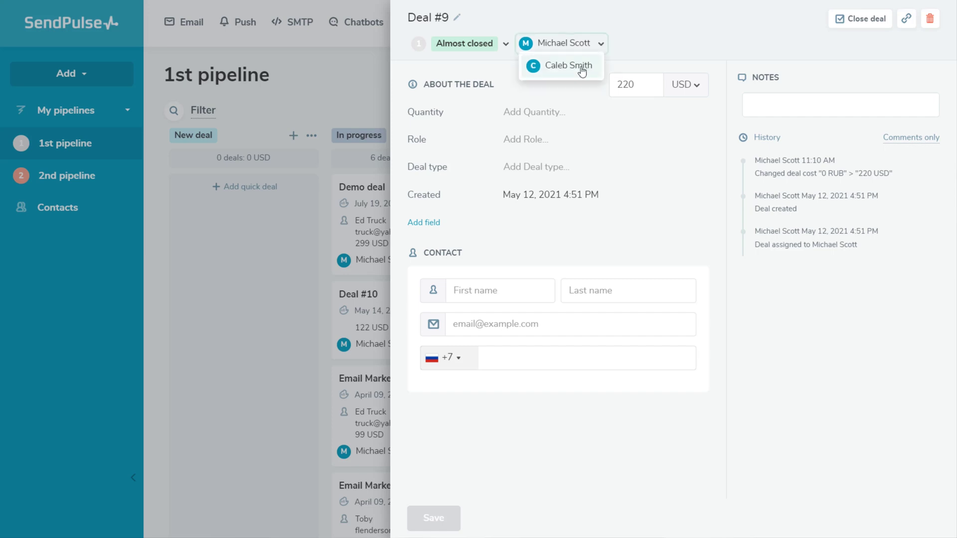
left_click(578, 66)
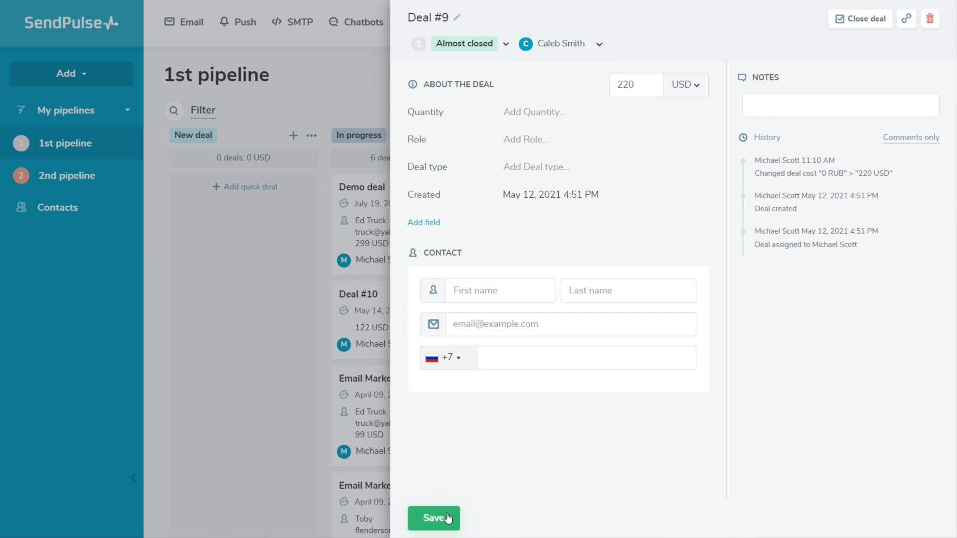
Step: Close Deal #9 as won
left_click(858, 23)
left_click(631, 159)
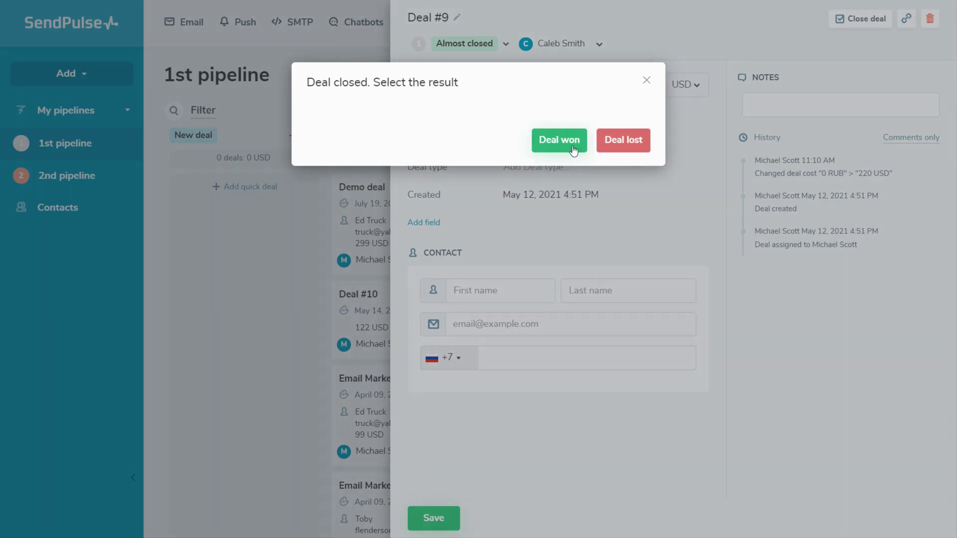
left_click(571, 145)
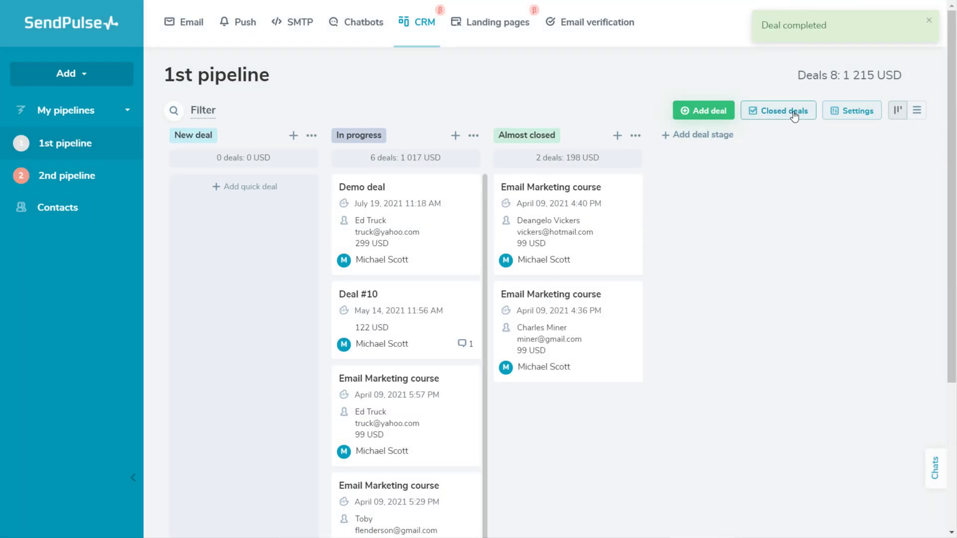
Step: Reopen the won Deal #9 from Closed deals into the In progress stage
left_click(792, 112)
left_click(494, 194)
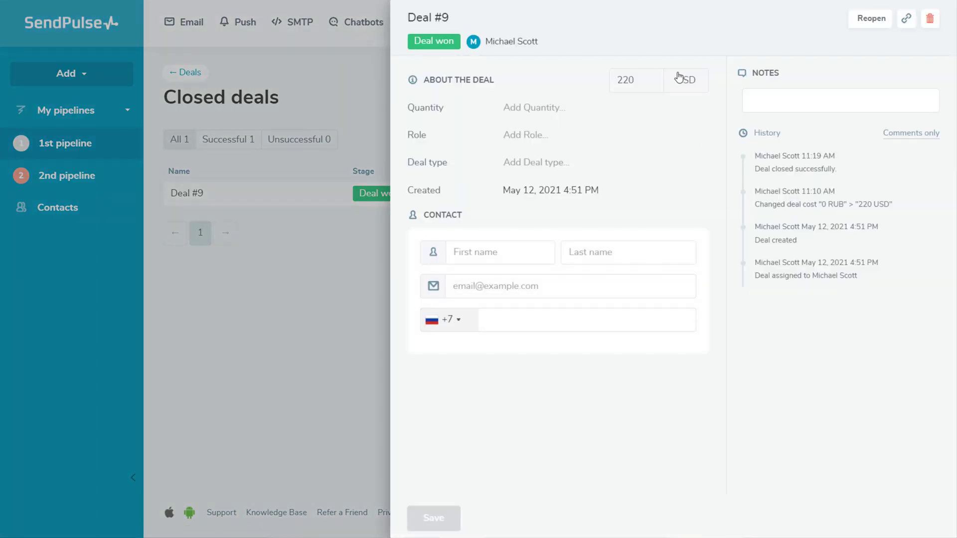
left_click(872, 23)
left_click(448, 134)
left_click(448, 166)
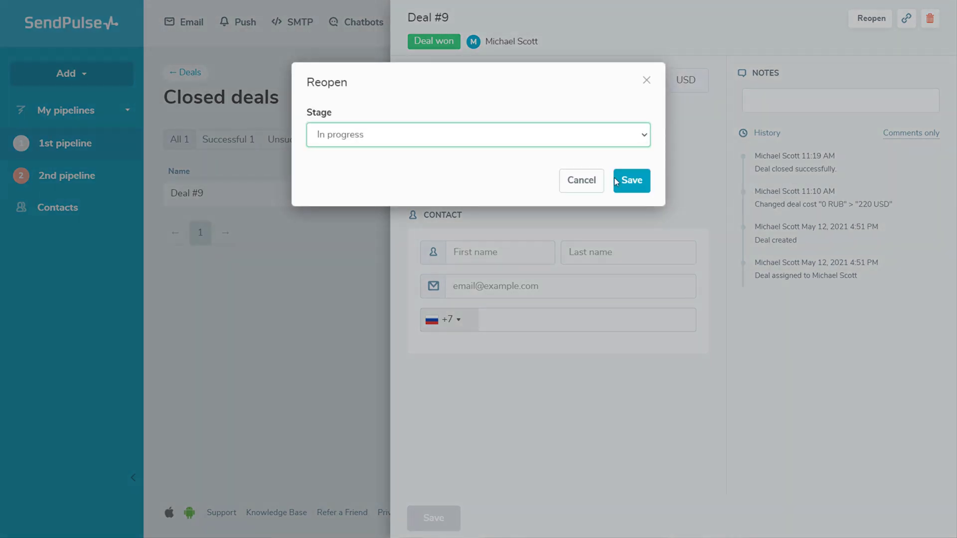
left_click(628, 179)
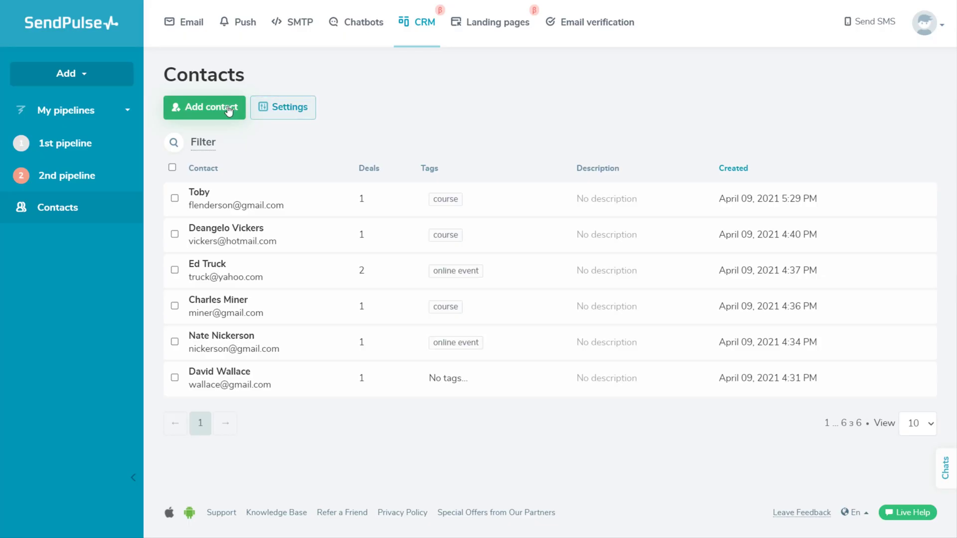
Step: Open the first contact and save a new phone number on their record
left_click(281, 191)
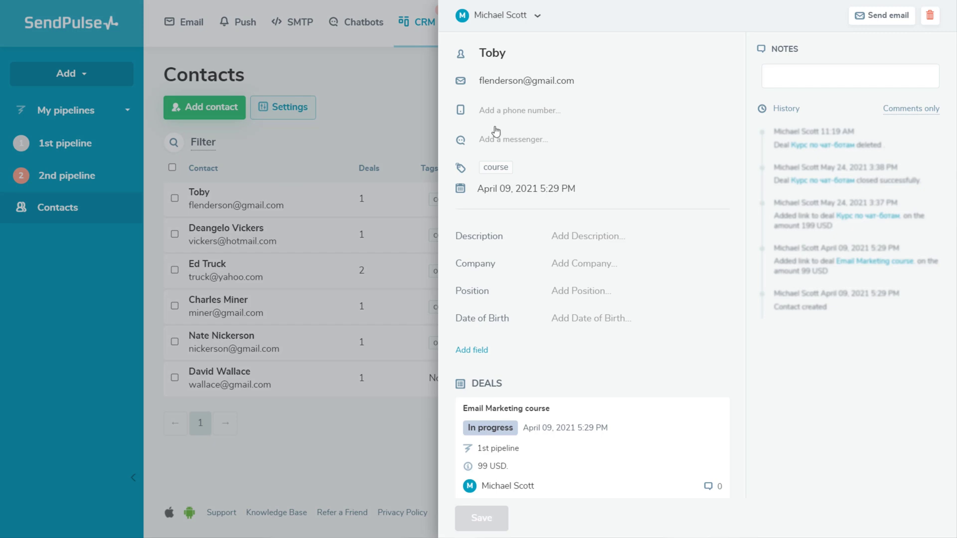
left_click(518, 111)
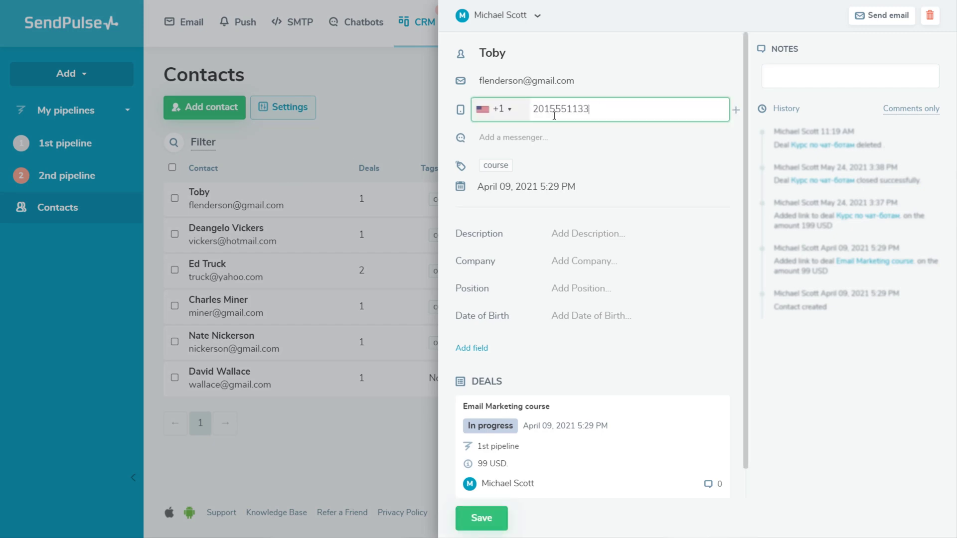
left_click(481, 518)
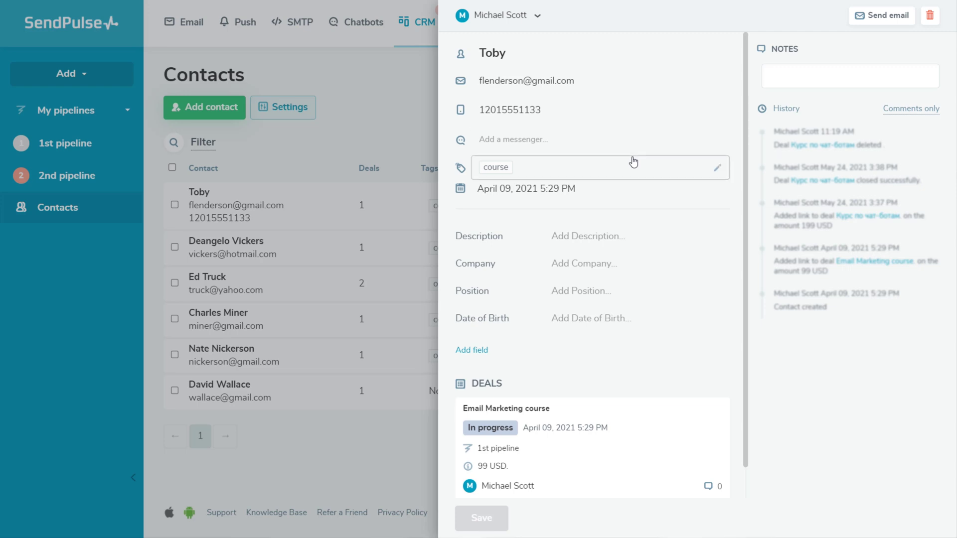
Step: In Contact settings, set the default assignee for auto-added contacts and export them to SendPulse CRM
left_click(290, 116)
left_click(291, 118)
left_click(250, 210)
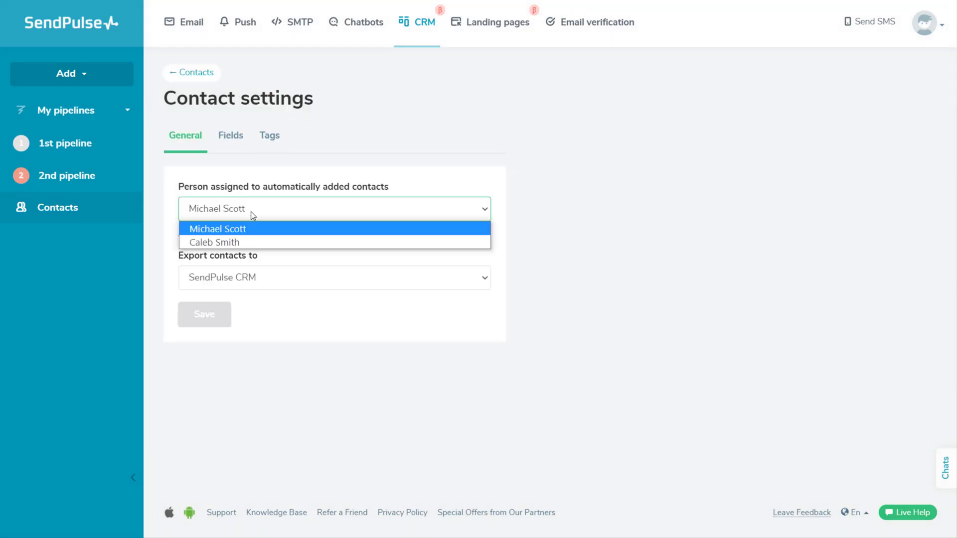
left_click(248, 230)
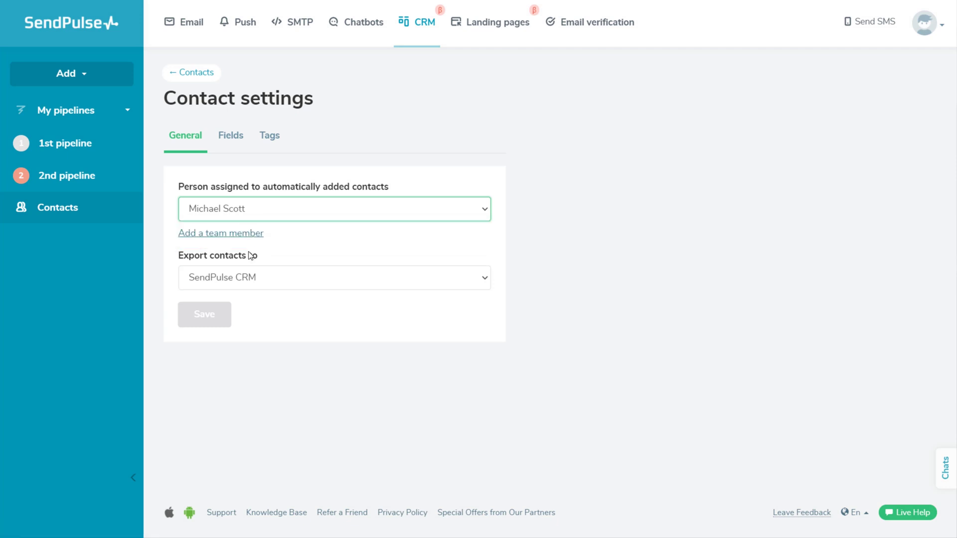
left_click(250, 278)
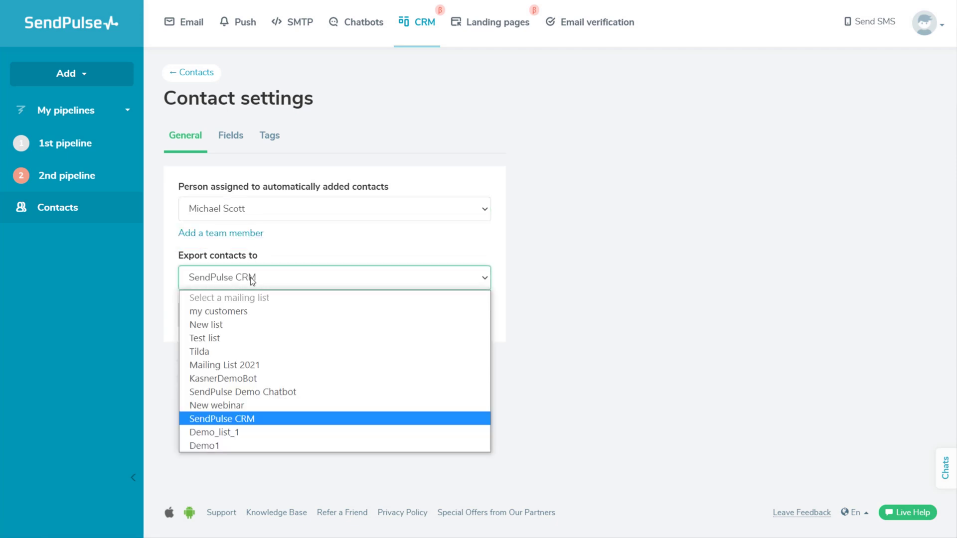
left_click(252, 419)
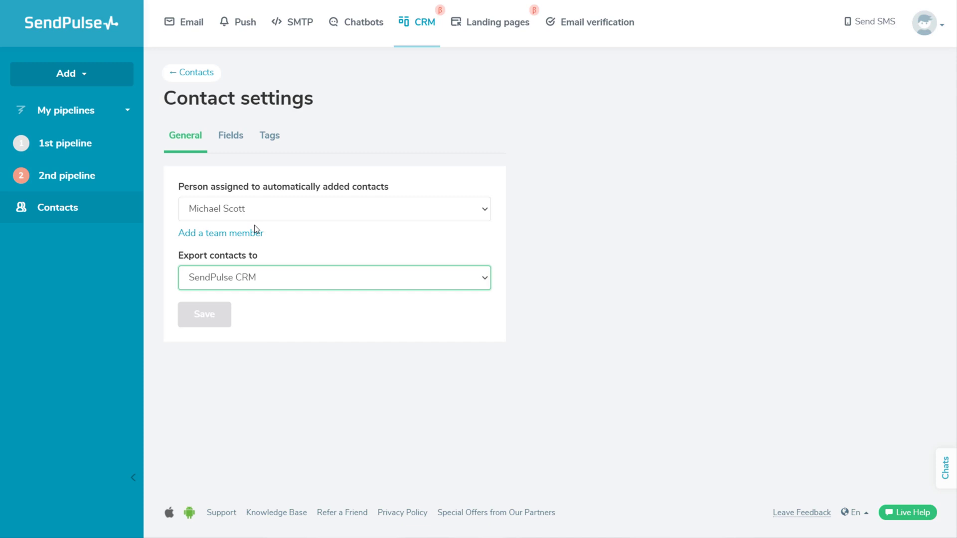
Step: View the contact Fields tab, then the Tags tab listing online event and course
left_click(235, 154)
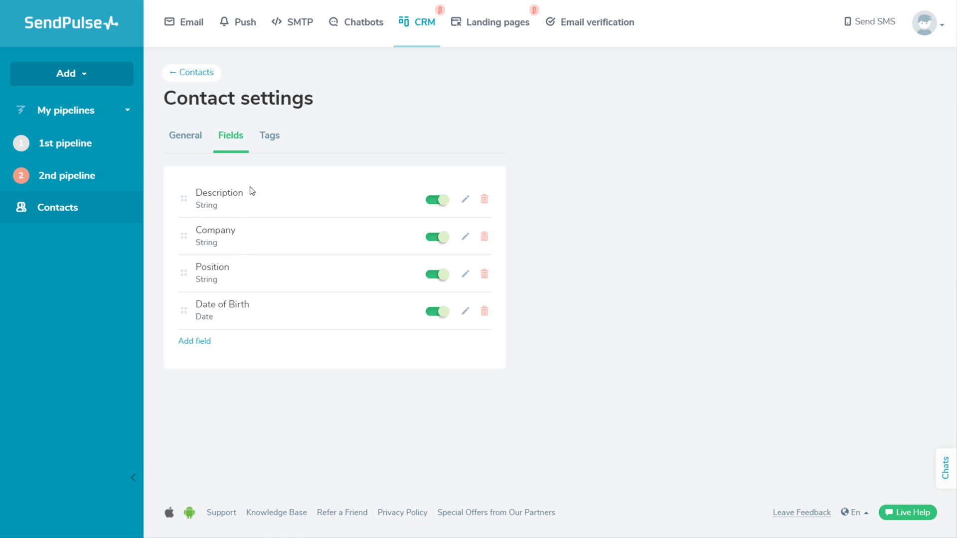
left_click(270, 142)
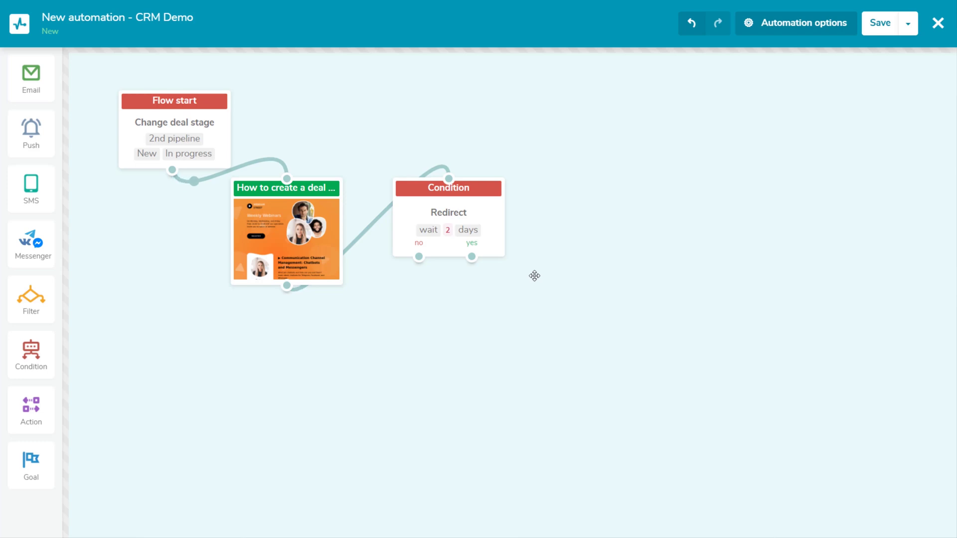
Step: Add a Create deal action under Condition's yes branch: 1st pipeline, New deal stage
left_click_drag(31, 406, 496, 302)
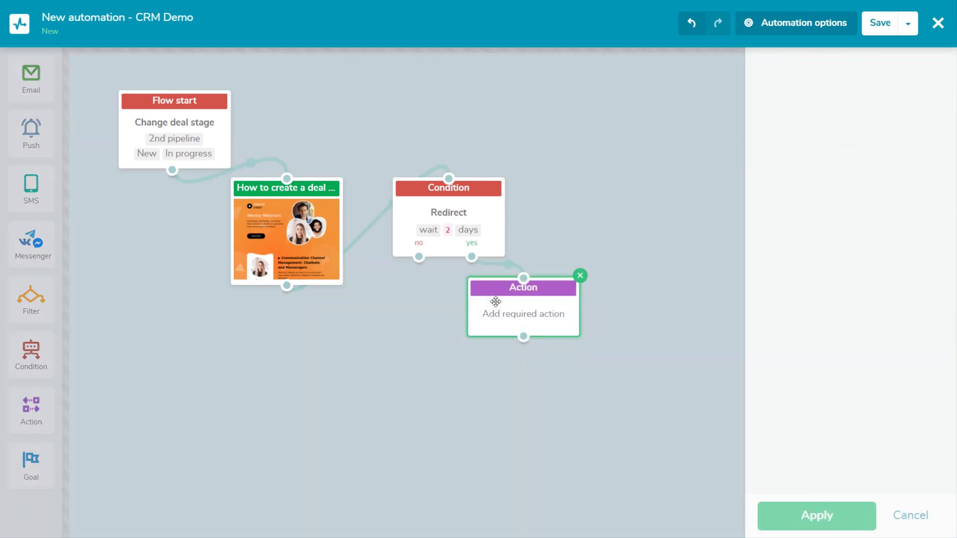
left_click(787, 112)
left_click(792, 196)
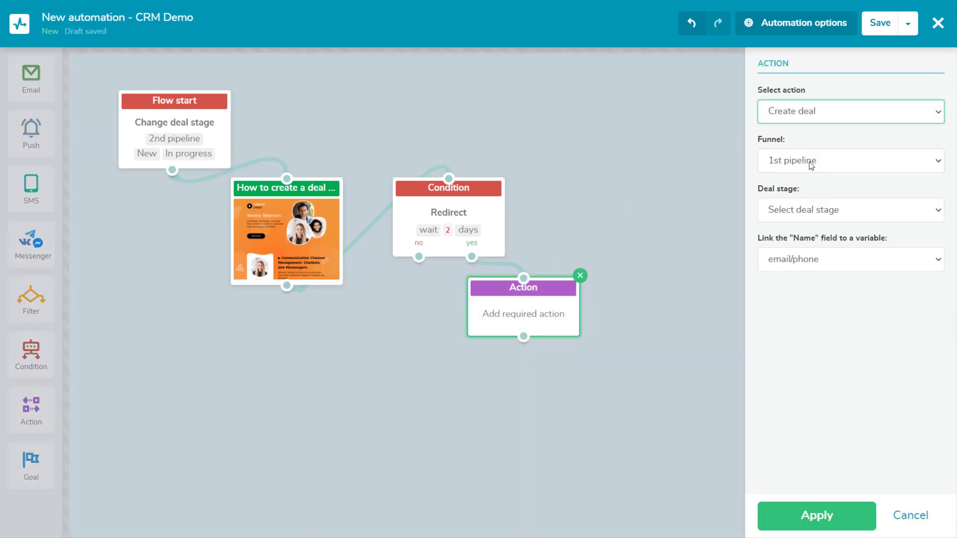
left_click(812, 162)
left_click(792, 180)
left_click(803, 210)
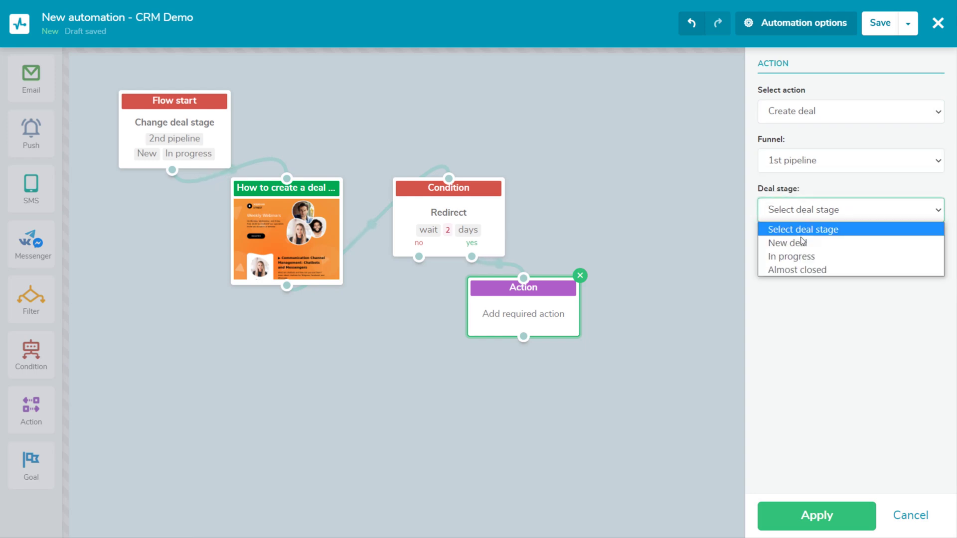
left_click(802, 242)
left_click(815, 514)
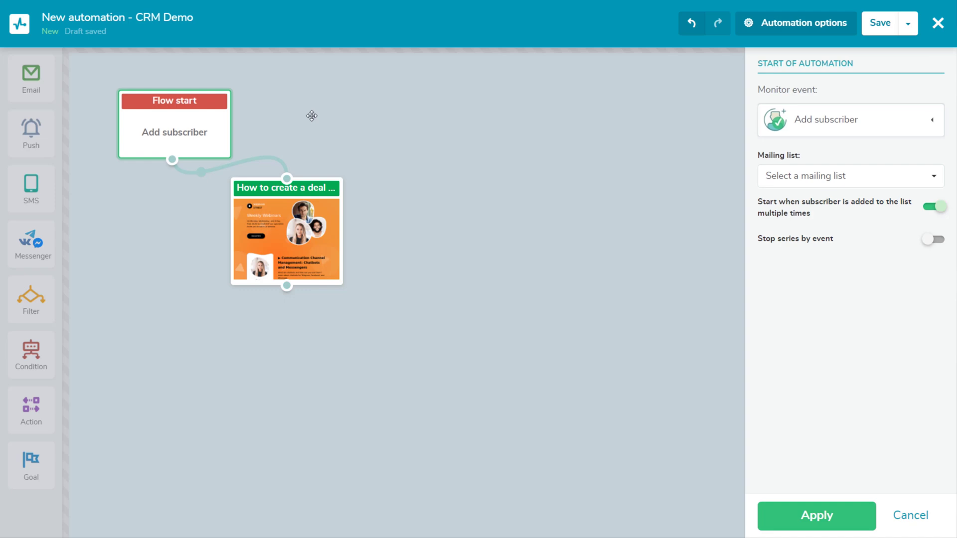
Step: Set the flow trigger to Change deal stage: 2nd pipeline, New to In progress, all sources
left_click(847, 124)
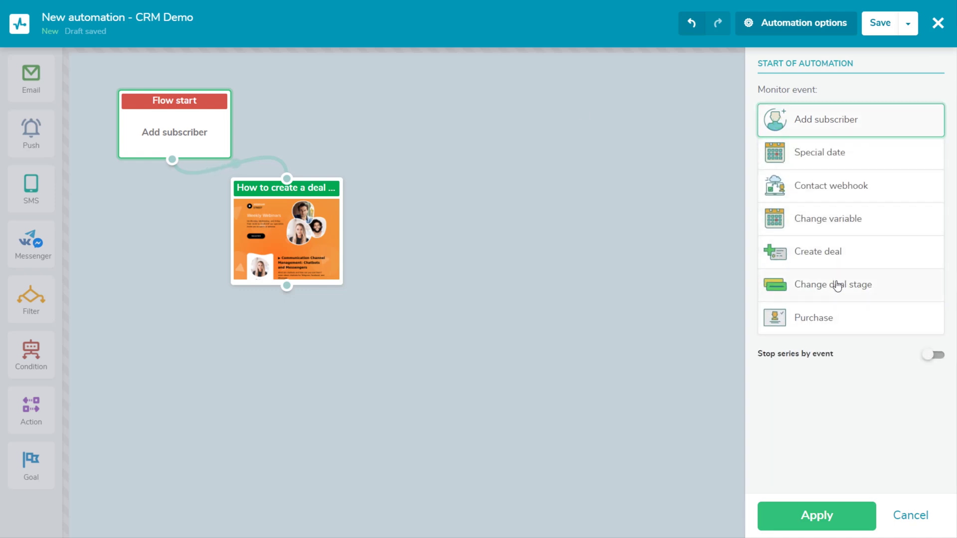
left_click(837, 285)
left_click(835, 184)
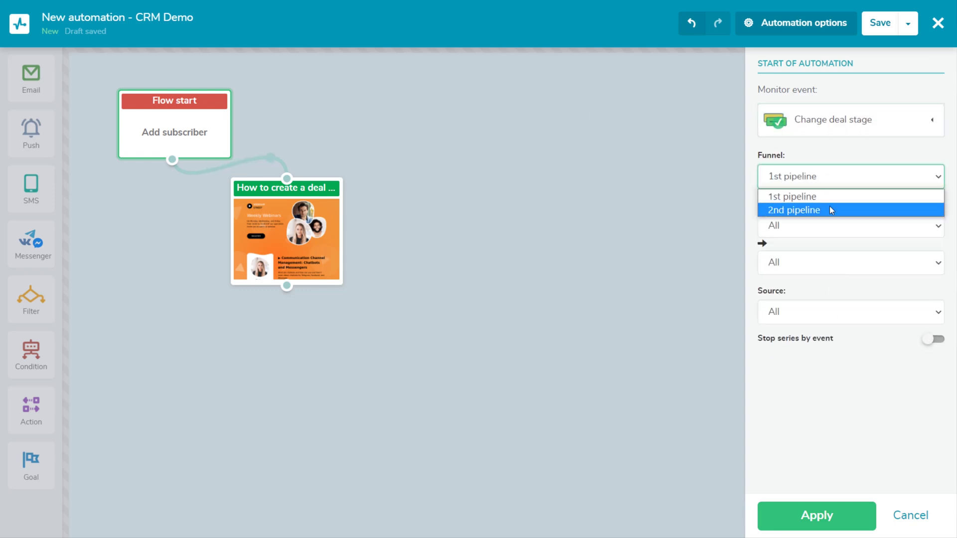
left_click(830, 209)
left_click(823, 225)
left_click(814, 259)
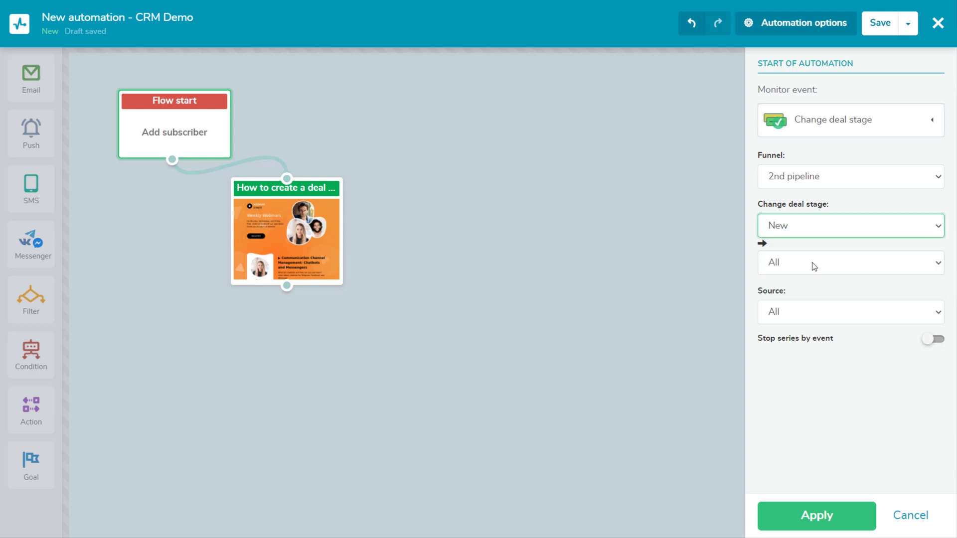
left_click(813, 262)
left_click(807, 307)
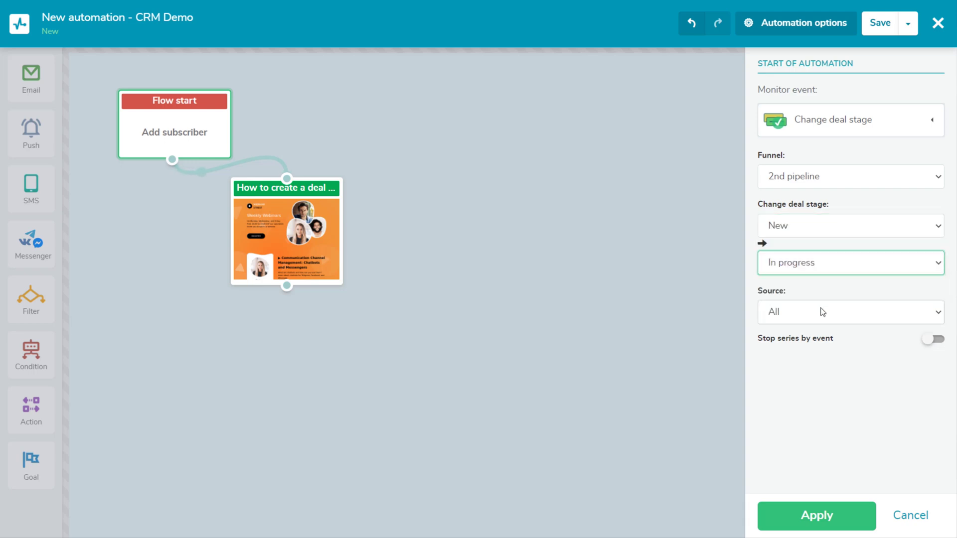
left_click(821, 312)
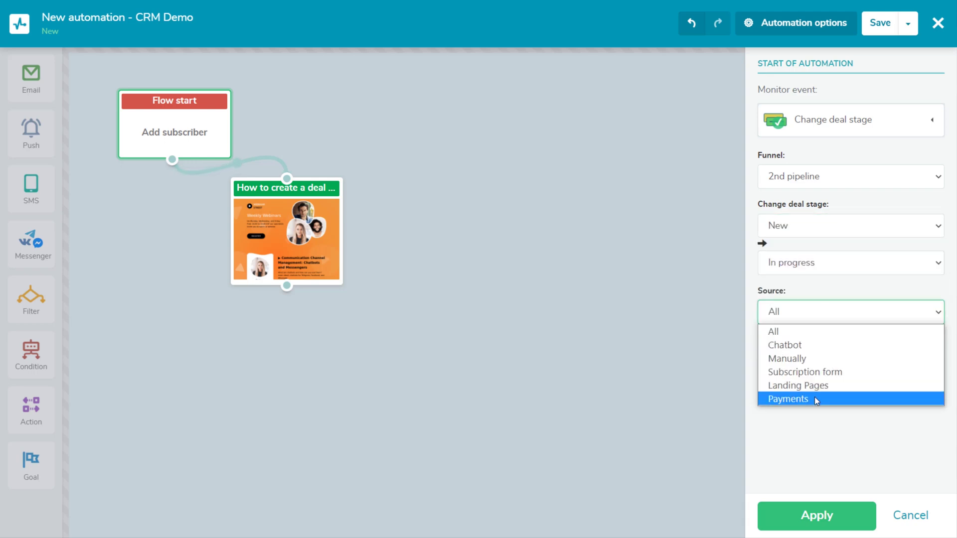
left_click(812, 331)
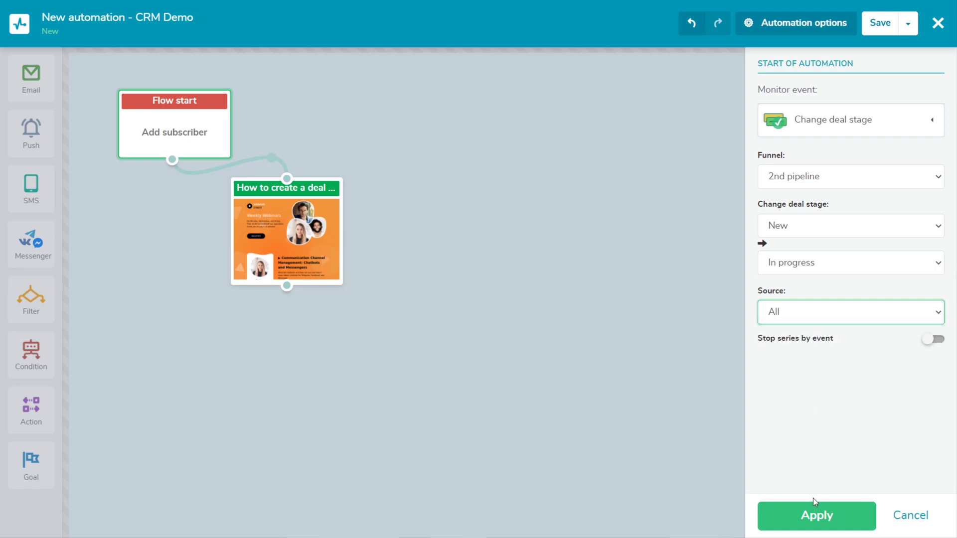
left_click(815, 514)
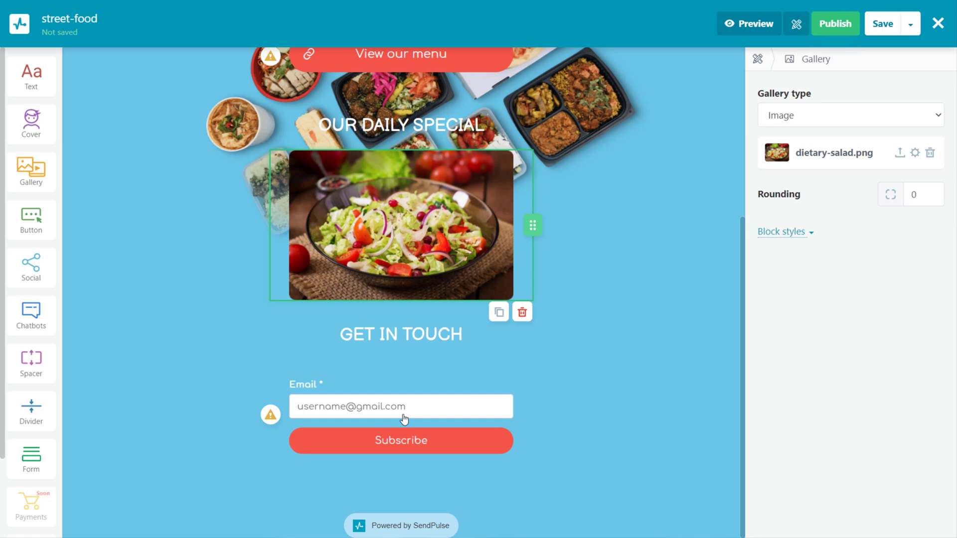
Step: Enable Create deal in CRM on the email form: deal street-food, 1st pipeline, New deal stage
left_click(404, 419)
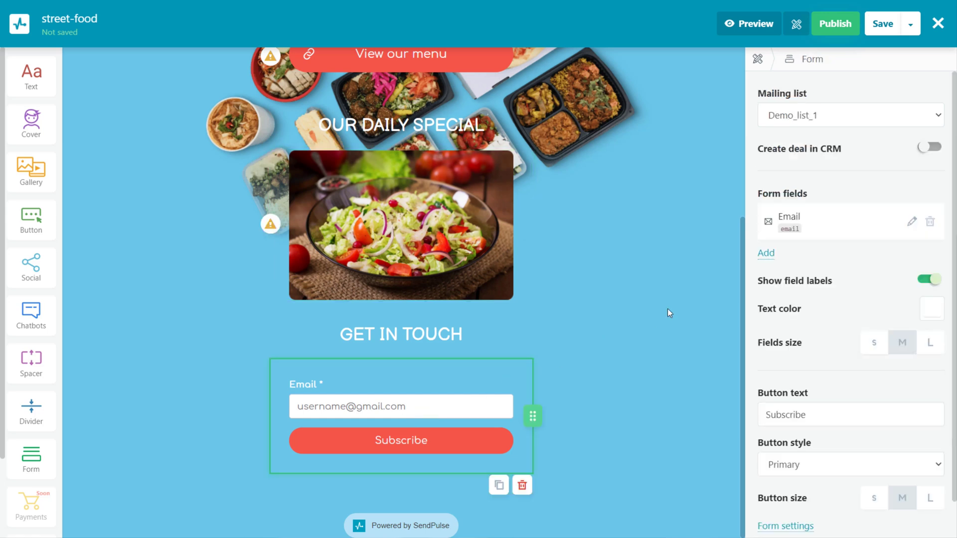
left_click(932, 149)
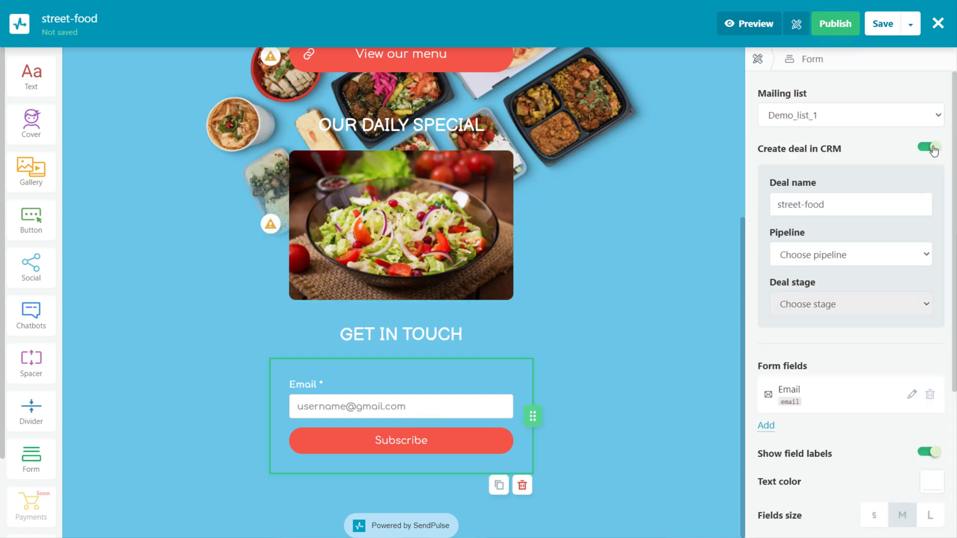
left_click(856, 206)
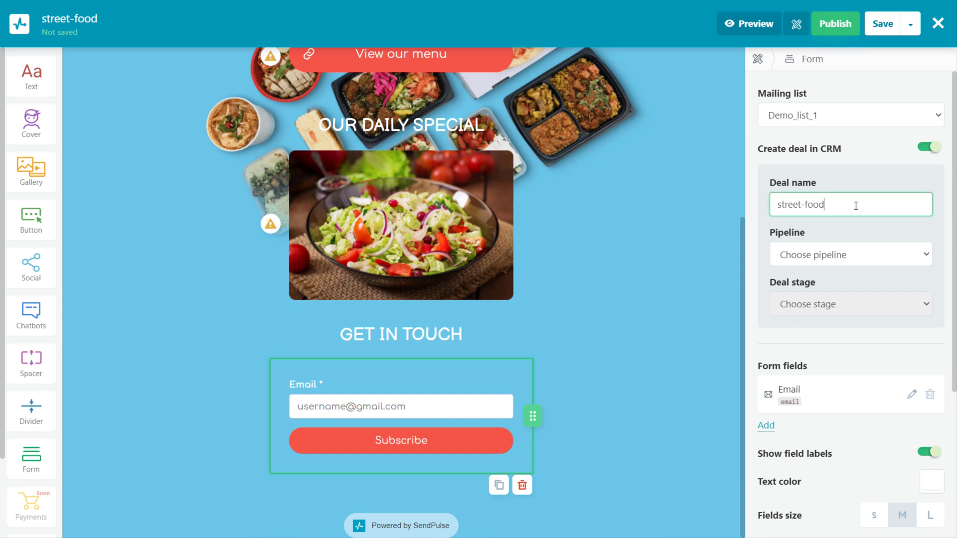
left_click(844, 256)
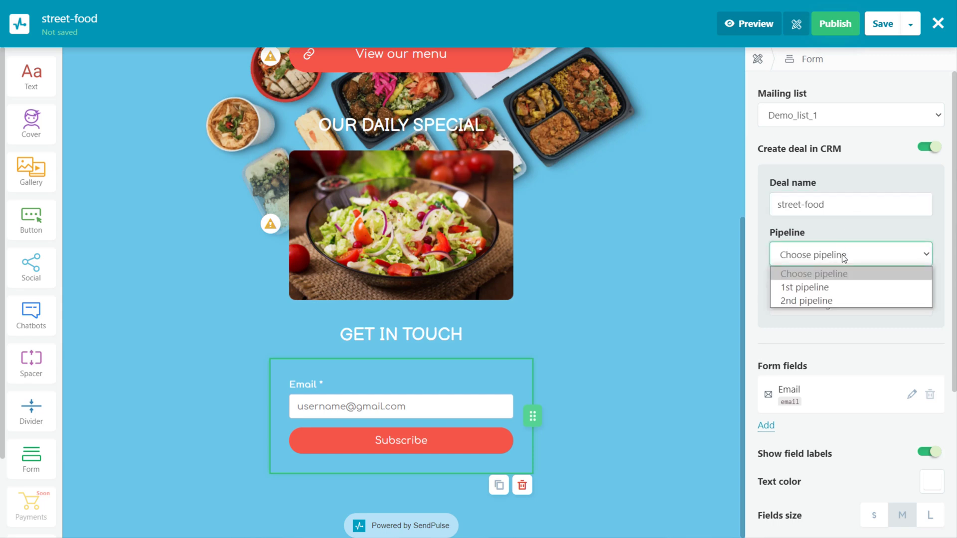
left_click(837, 287)
left_click(833, 304)
left_click(828, 338)
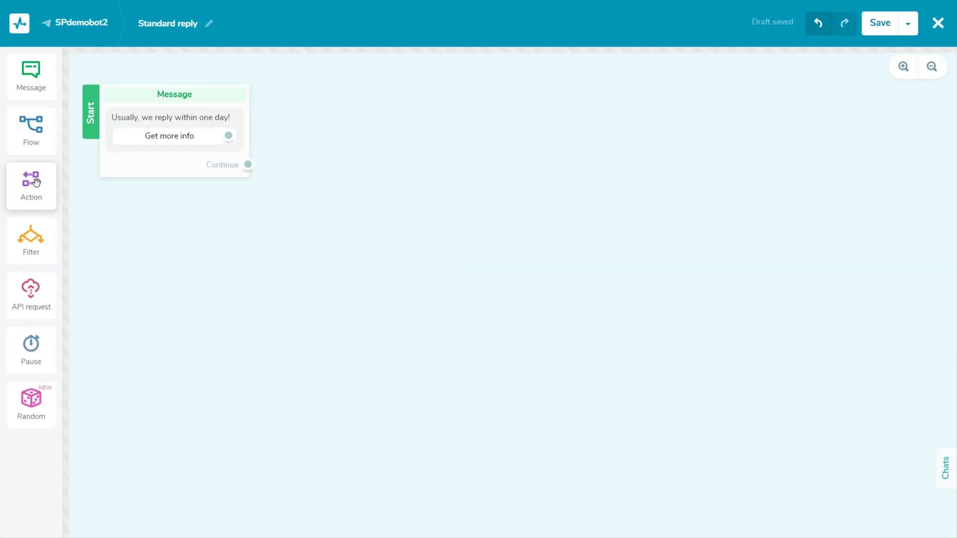
Step: Link Get more info to a new Action block that creates 'New deal' in the 2nd pipeline
left_click_drag(31, 184, 367, 132)
left_click_drag(231, 134, 330, 131)
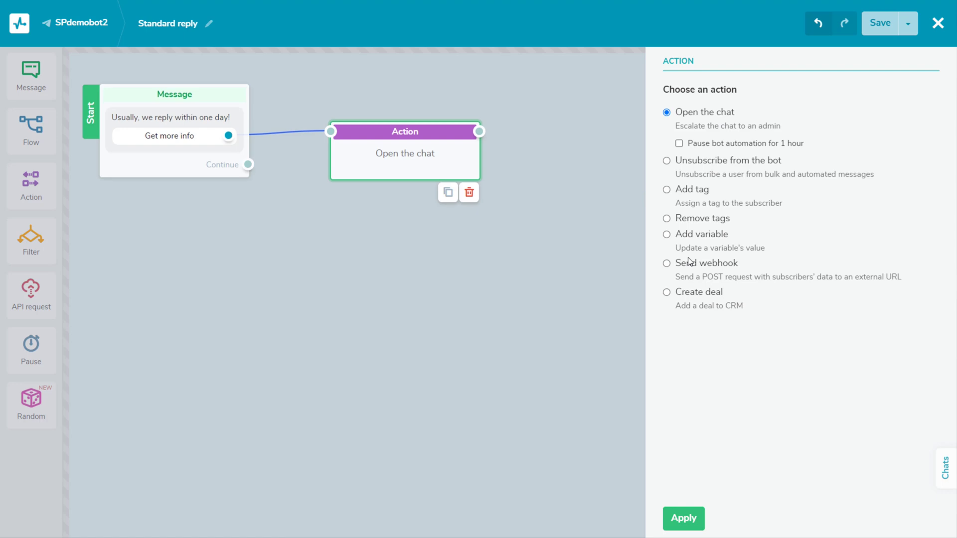
left_click(708, 293)
left_click(724, 345)
type("Ne")
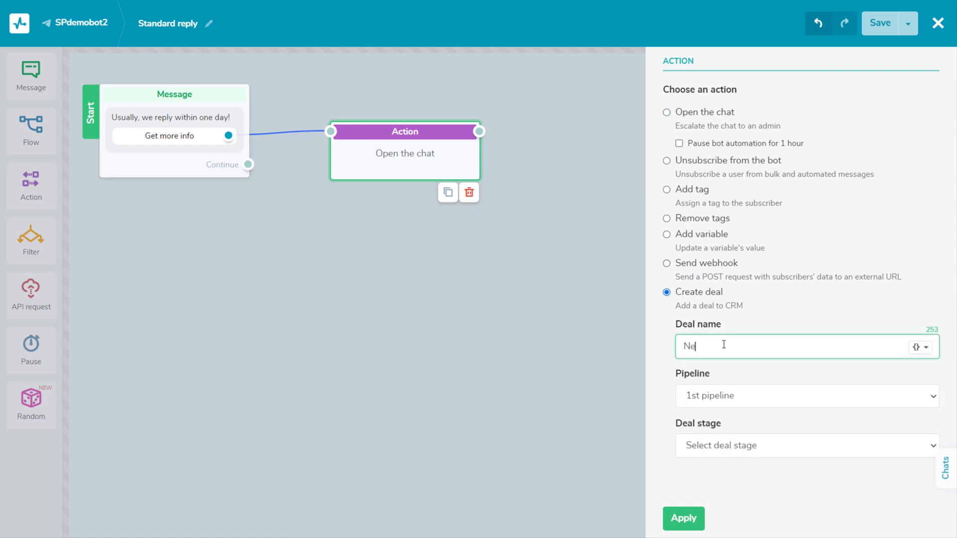
type("w deal")
left_click(732, 393)
left_click(723, 445)
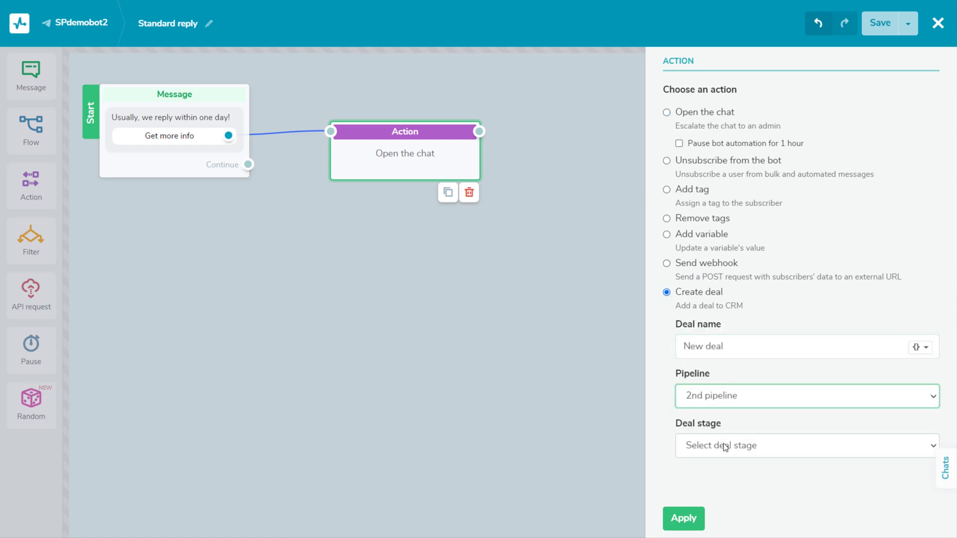